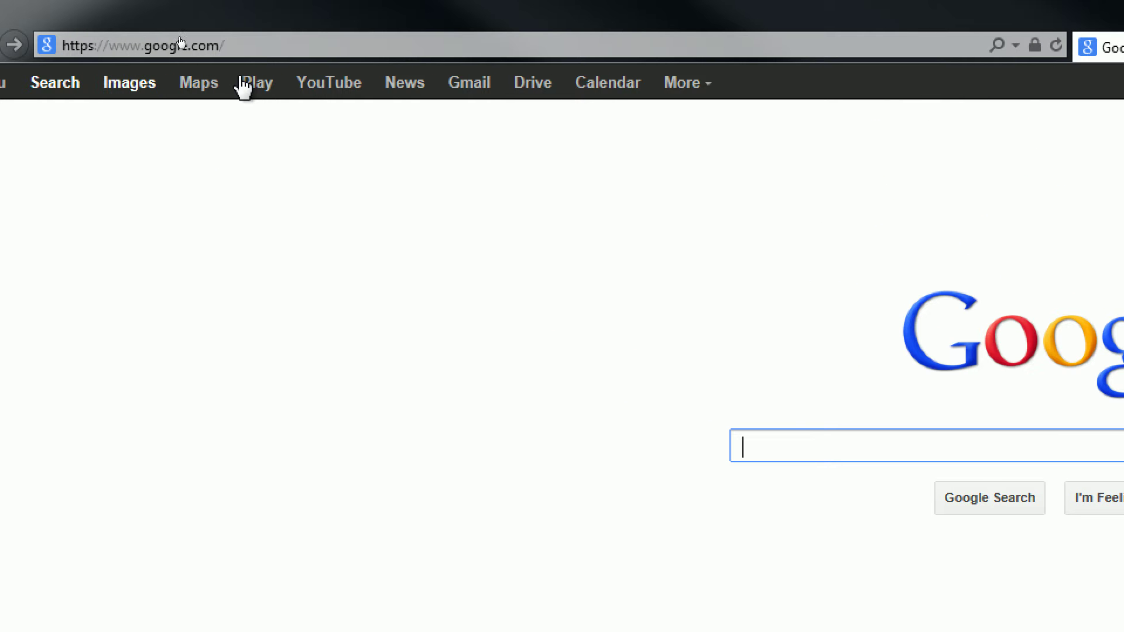
pyautogui.click(269, 46)
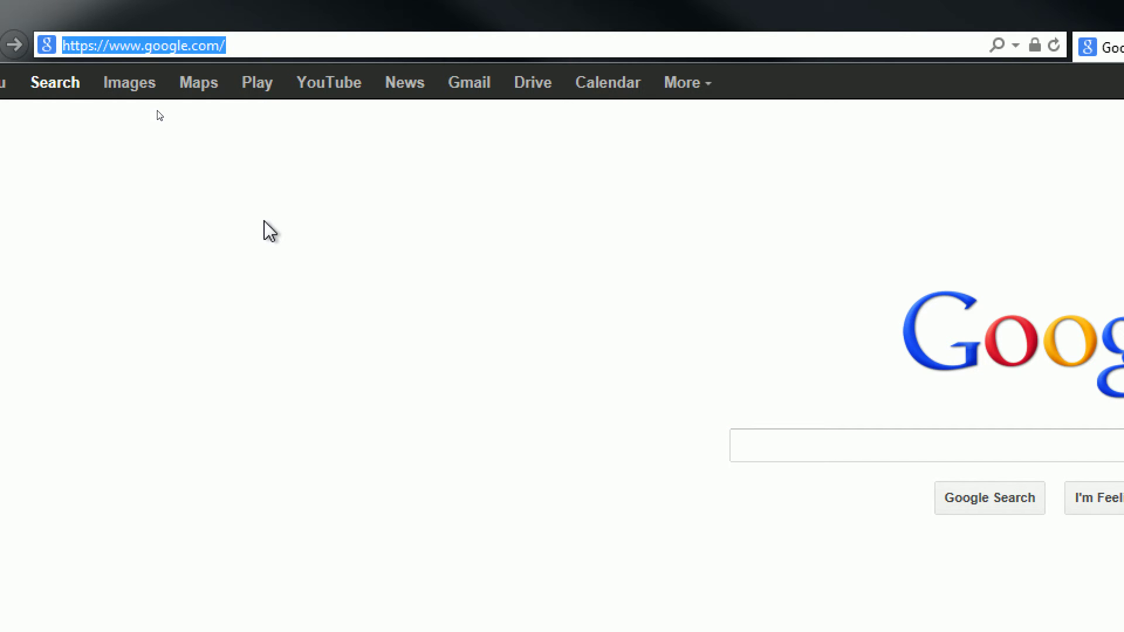
pyautogui.write('www.d')
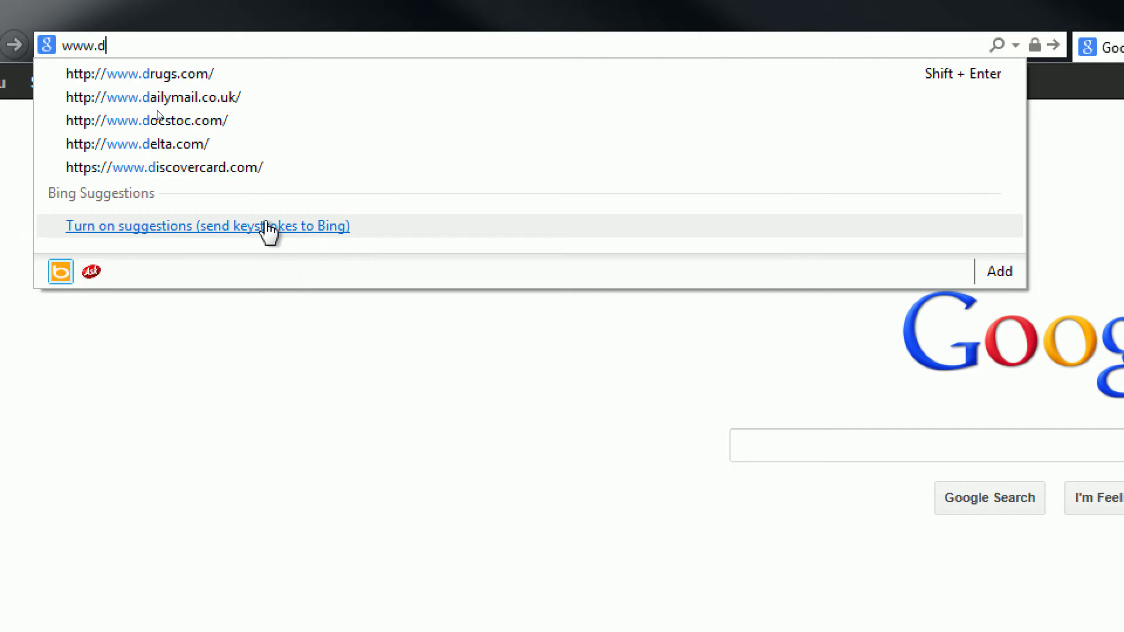
pyautogui.write('isnola.com')
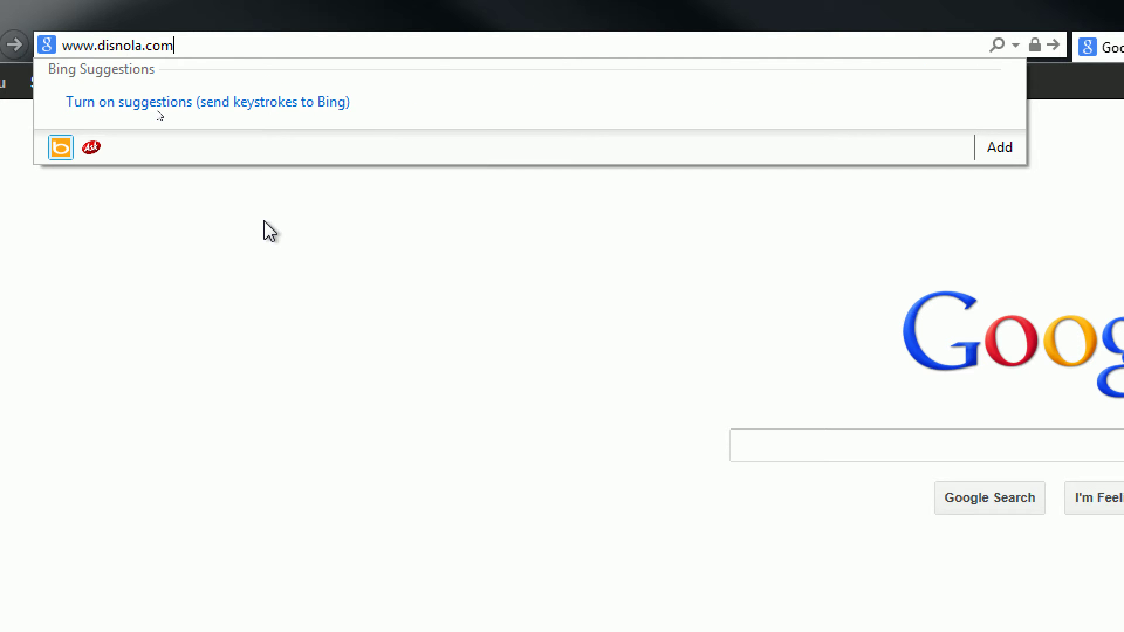
pyautogui.press('Return')
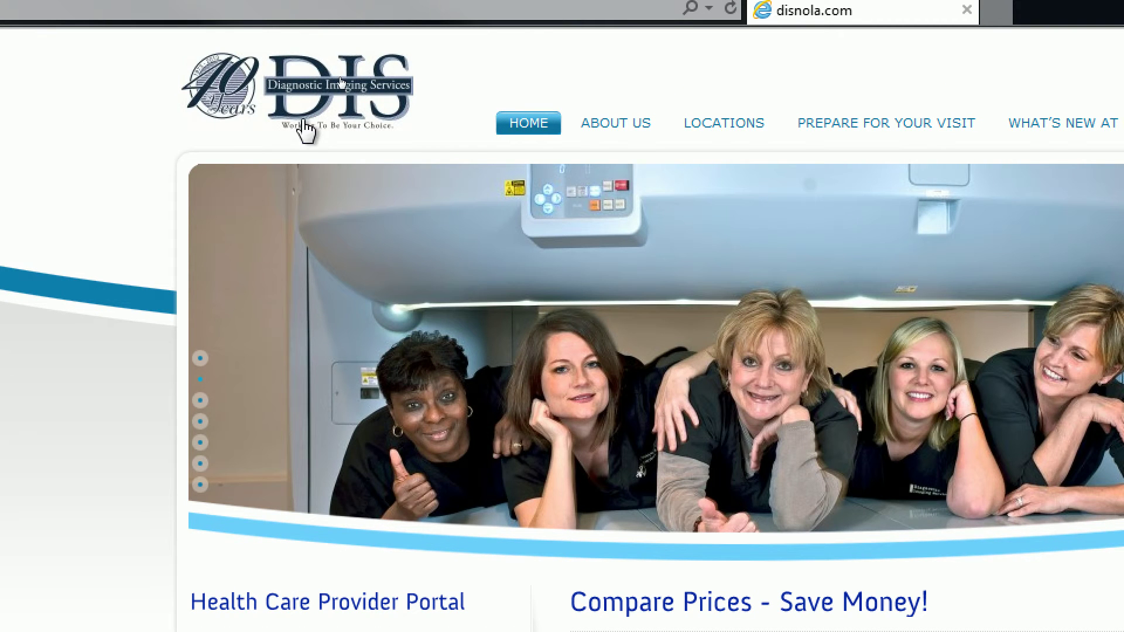
# - Scroll down to Quick Links and follow the Online Appointment Request link
pyautogui.scroll(-5, 309, 151)
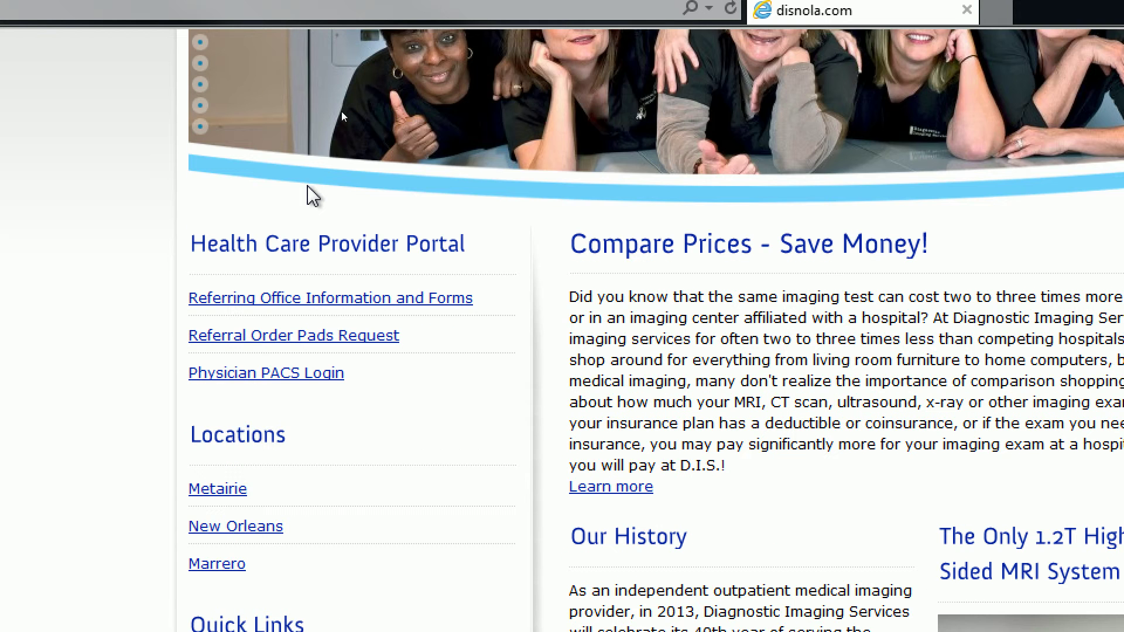
pyautogui.scroll(-3, 313, 196)
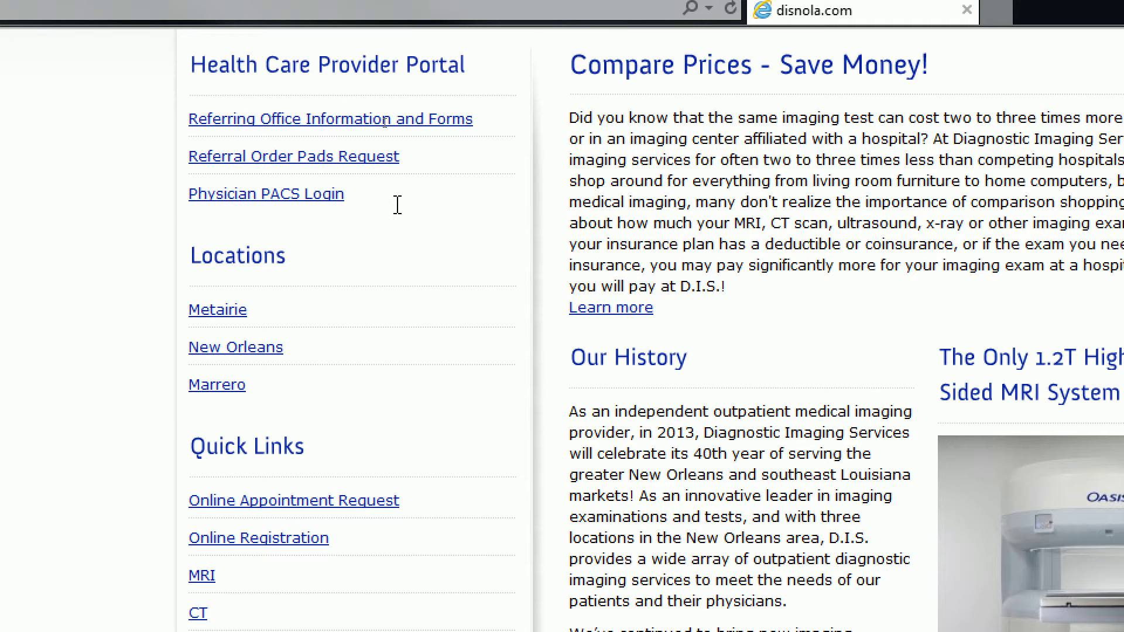
pyautogui.scroll(-1, 394, 208)
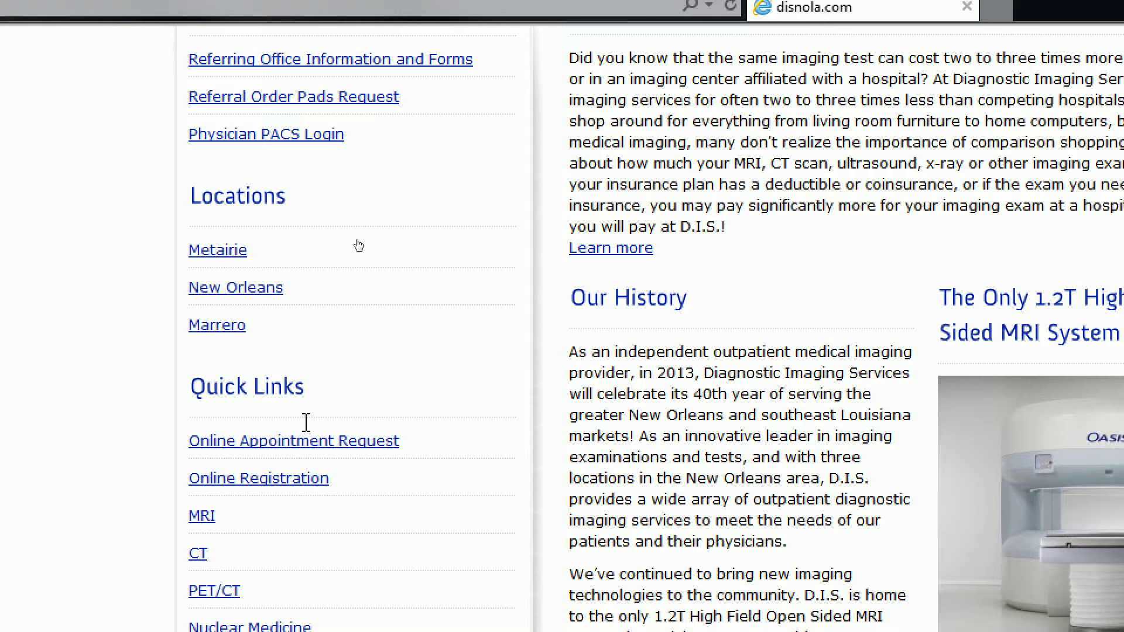
pyautogui.click(339, 445)
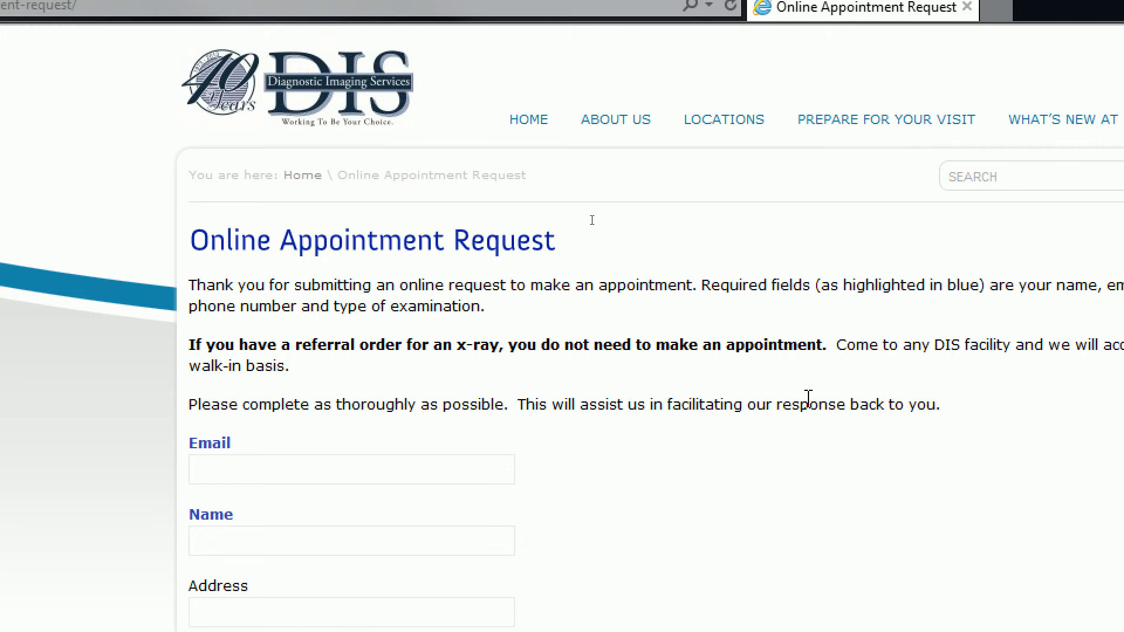
# - Scroll the blank request form down to its Email and Name fields
pyautogui.scroll(-3, 809, 397)
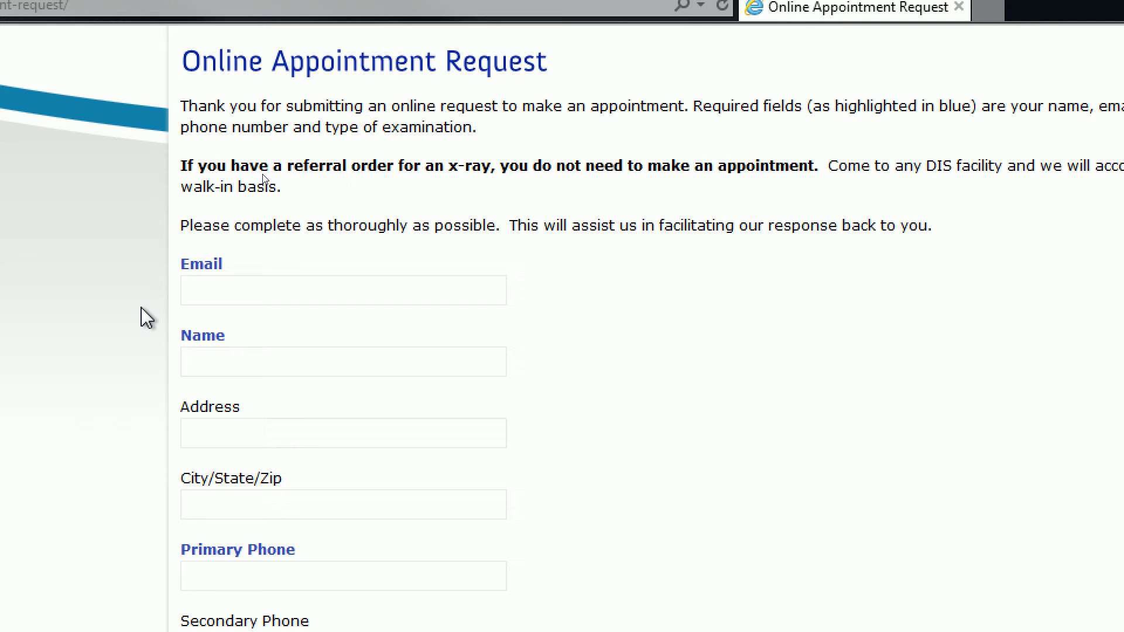
pyautogui.write('john')
pyautogui.write('.doe')
pyautogui.write('@gmail')
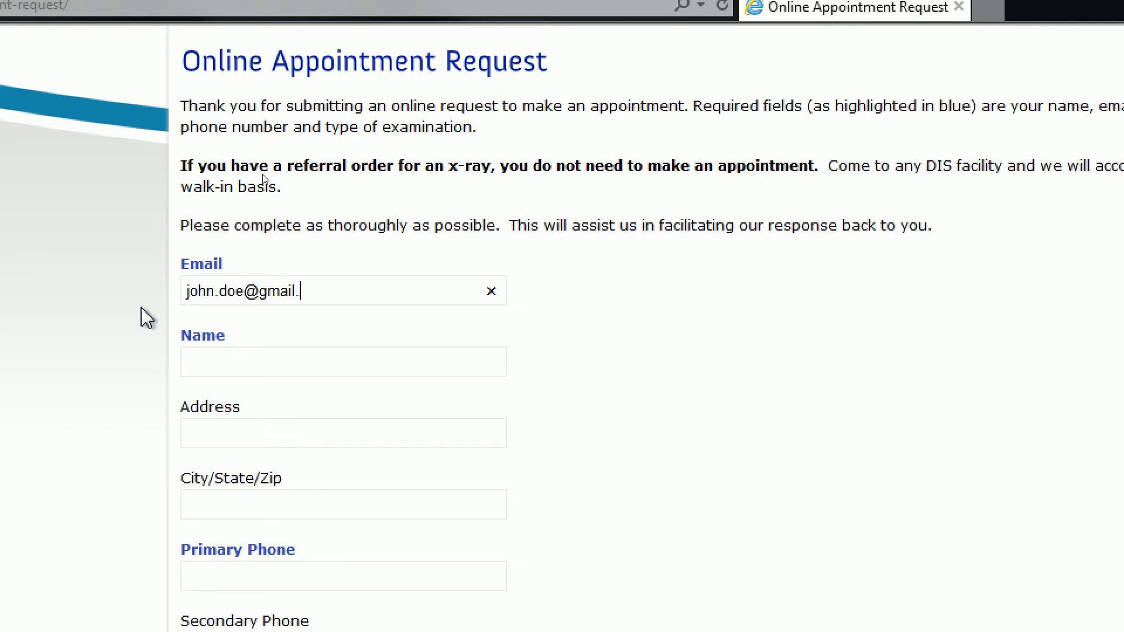
pyautogui.write('.com')
pyautogui.press('Tab')
pyautogui.write('John Do')
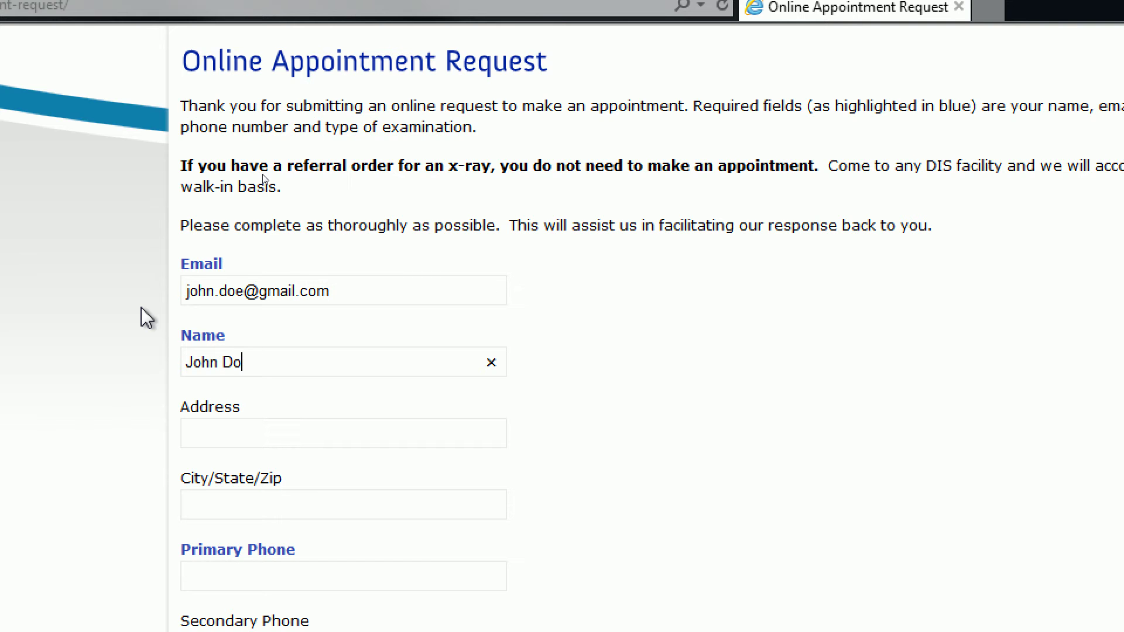
pyautogui.write('e')
pyautogui.press('Tab')
pyautogui.scroll(-3, 264, 179)
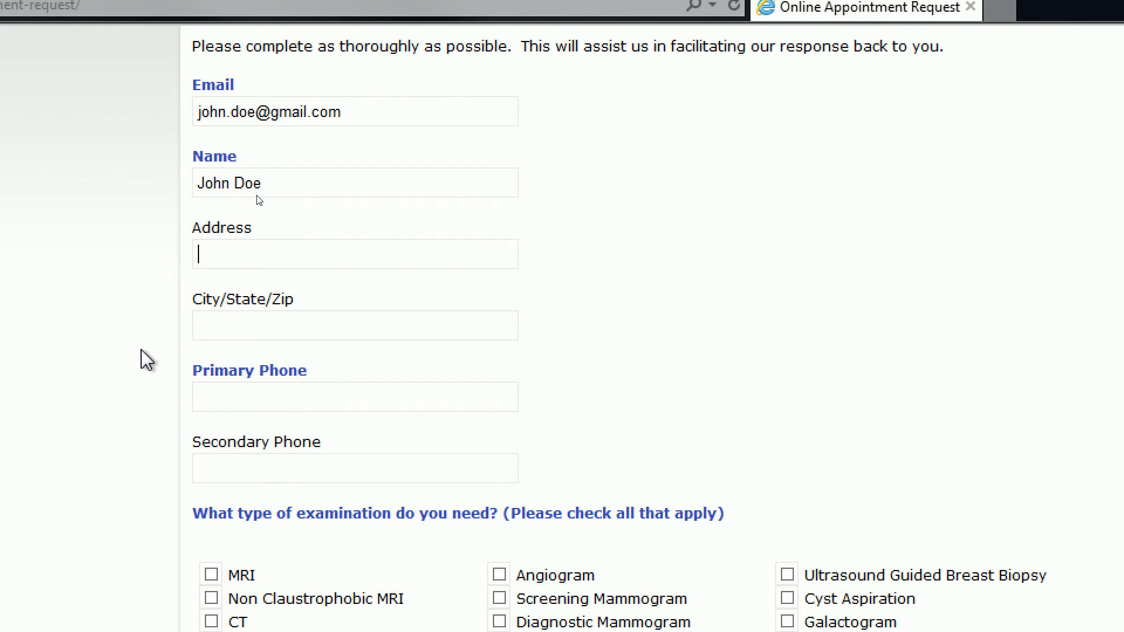
pyautogui.press('Tab')
pyautogui.press('Tab')
pyautogui.write('504-55')
pyautogui.write('5-121')
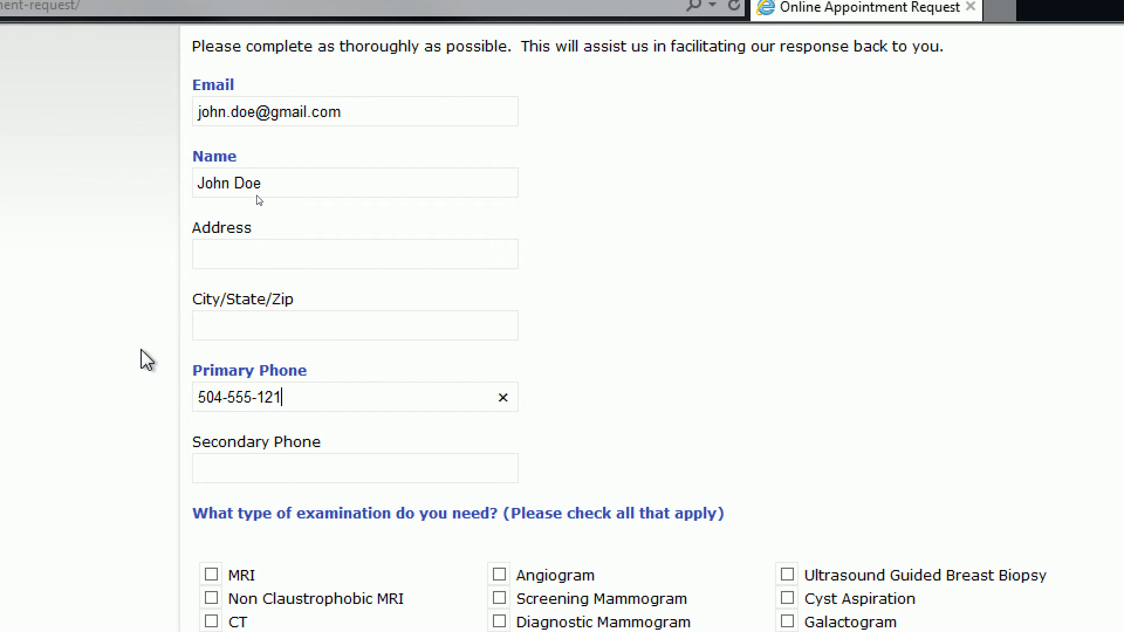
pyautogui.write('2')
pyautogui.press('Tab')
# - Select a CT examination at the Metairie facility
pyautogui.scroll(-3, 147, 375)
pyautogui.scroll(-3, 146, 374)
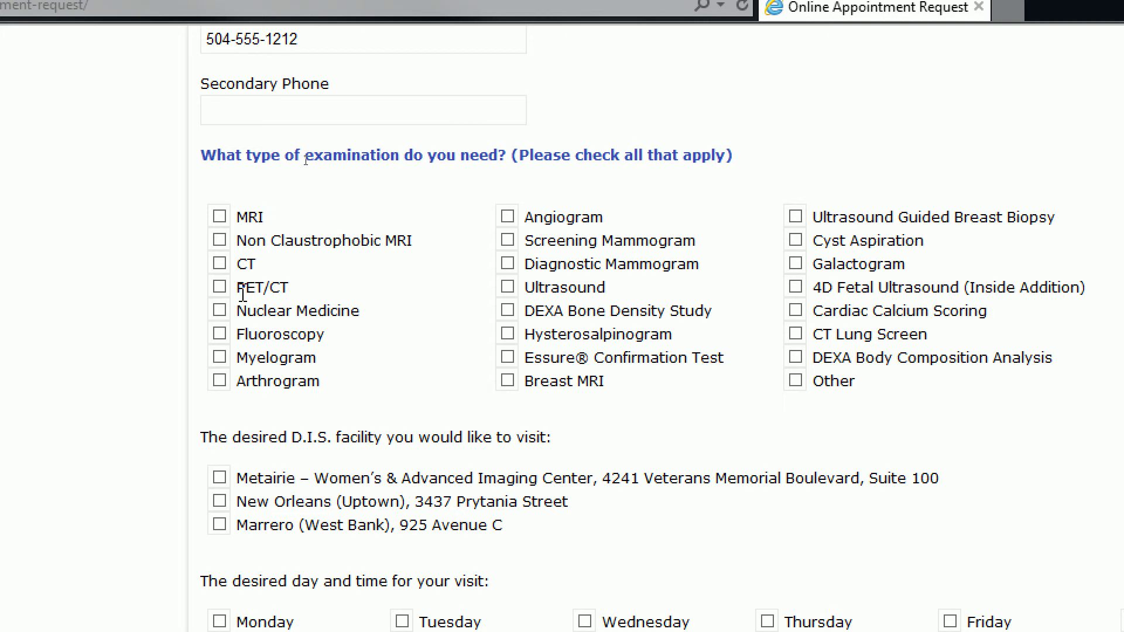
pyautogui.click(219, 264)
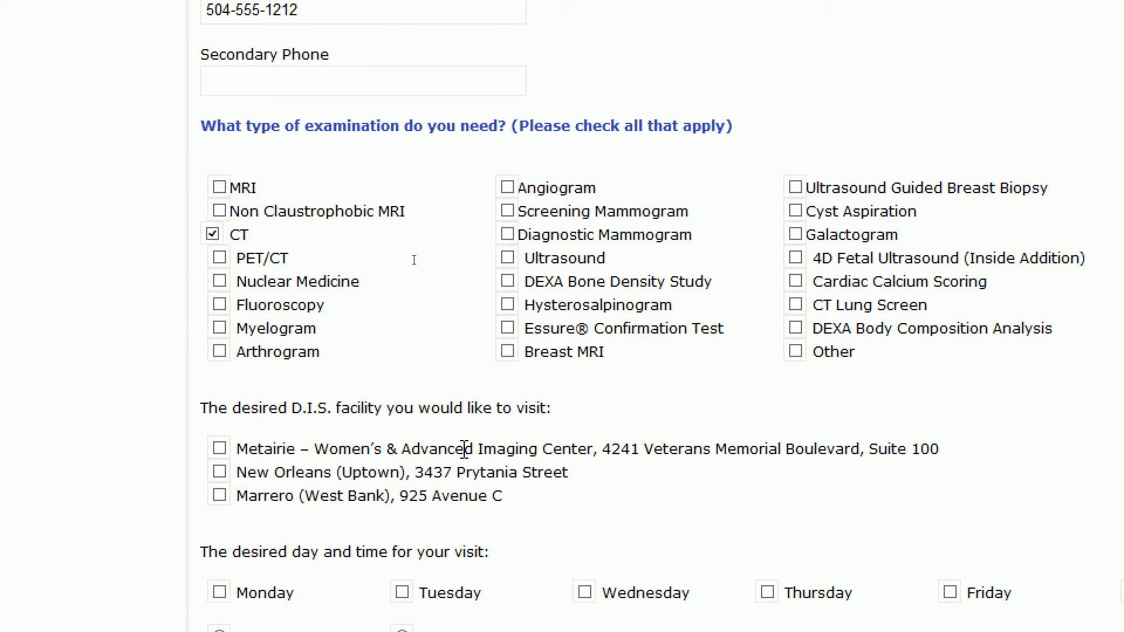
pyautogui.scroll(-3, 463, 450)
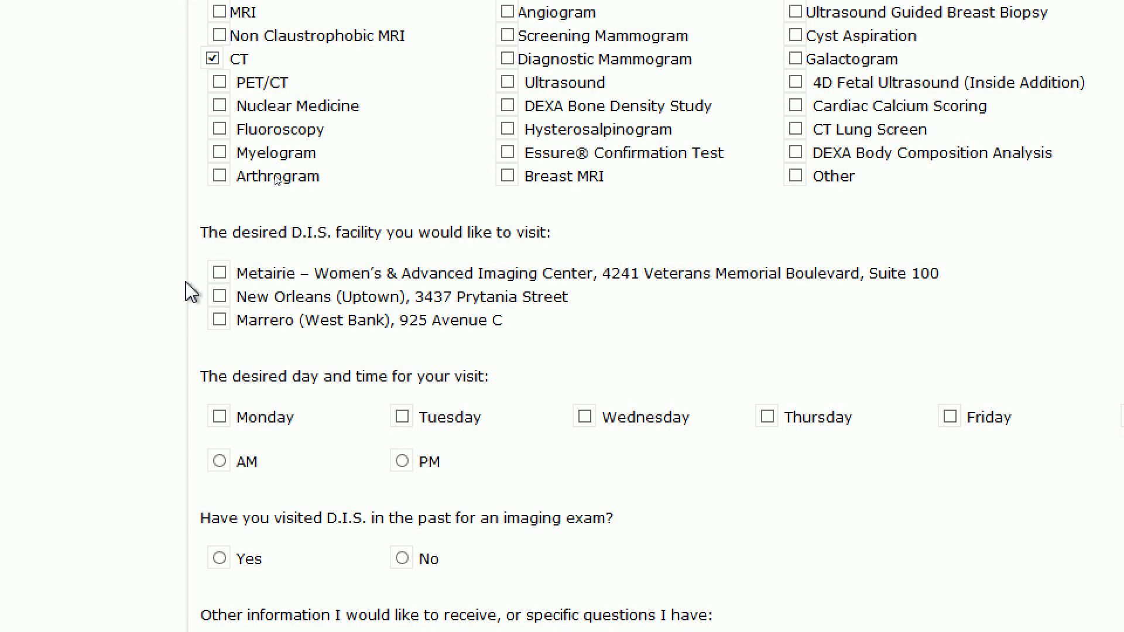
pyautogui.click(220, 274)
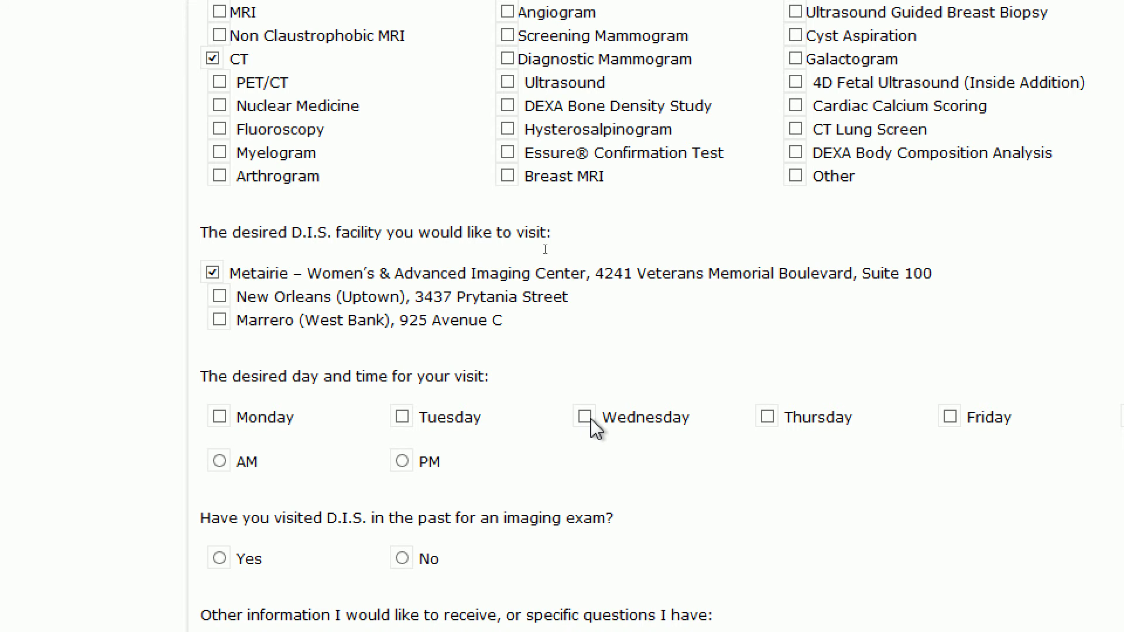
# - Request Thursday PM, answer No to previous D.I.S. visits, and focus the comments box
pyautogui.click(765, 419)
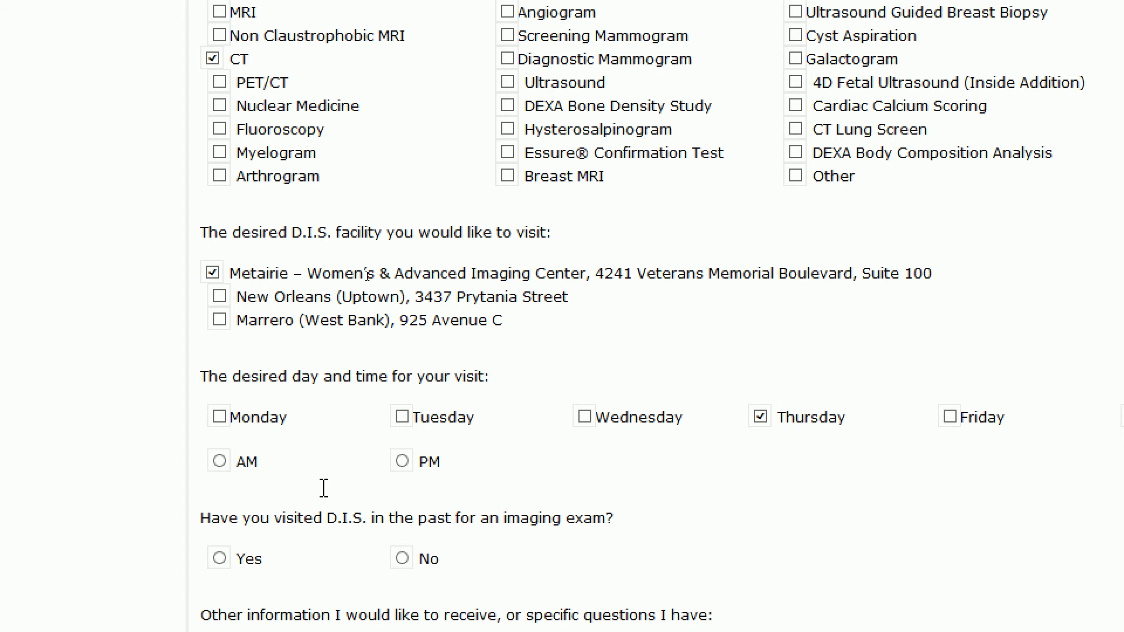
pyautogui.click(402, 463)
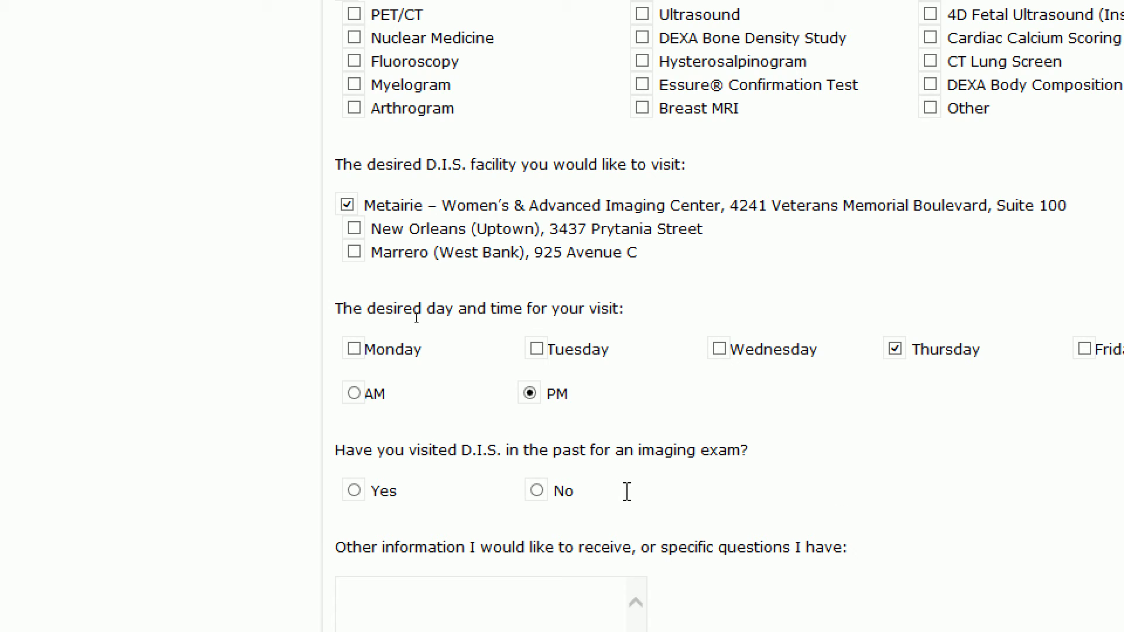
pyautogui.click(536, 493)
pyautogui.scroll(-1, 548, 521)
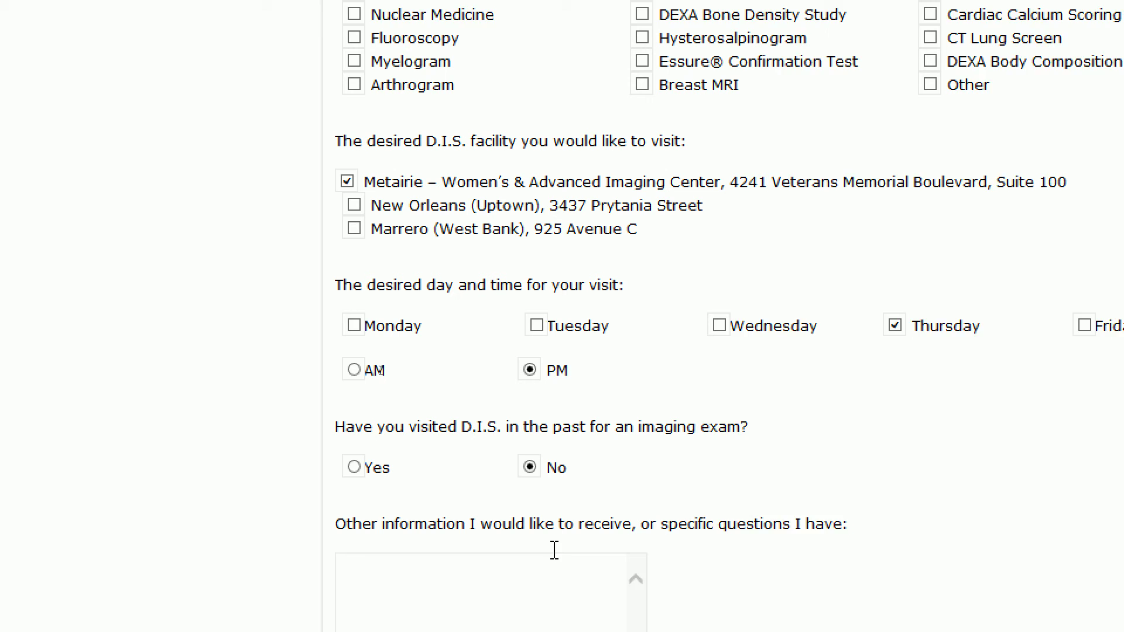
pyautogui.scroll(-2, 507, 546)
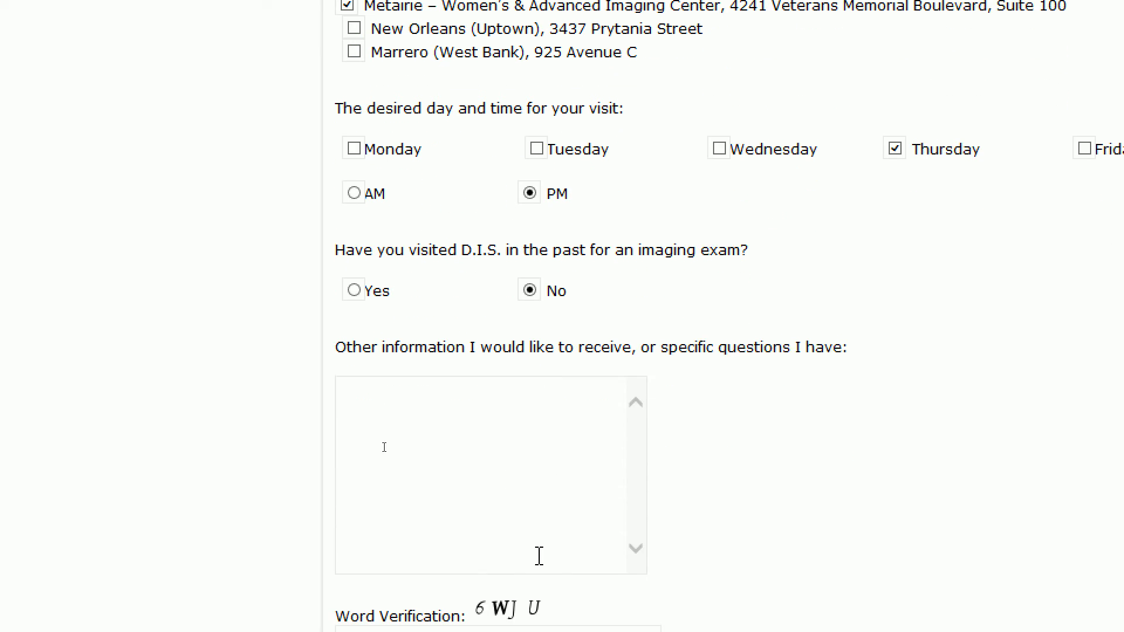
pyautogui.click(414, 386)
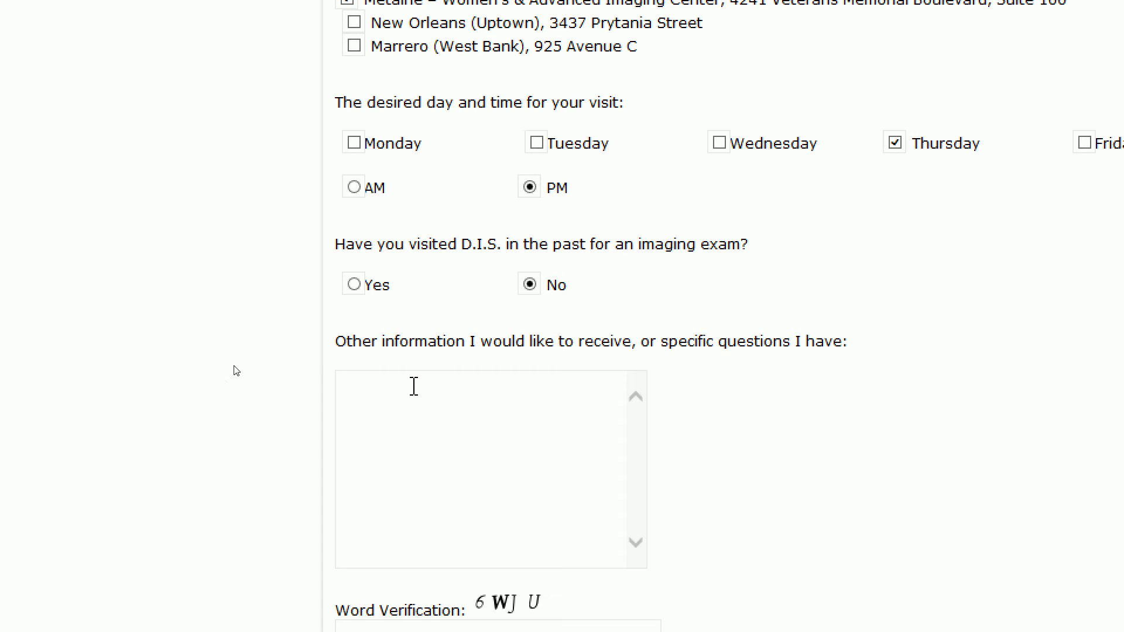
# - Enter 'Would I be able to have my CT scan done after 5:00 p.m.?' as the question
pyautogui.hscroll(-1, 245, 394)
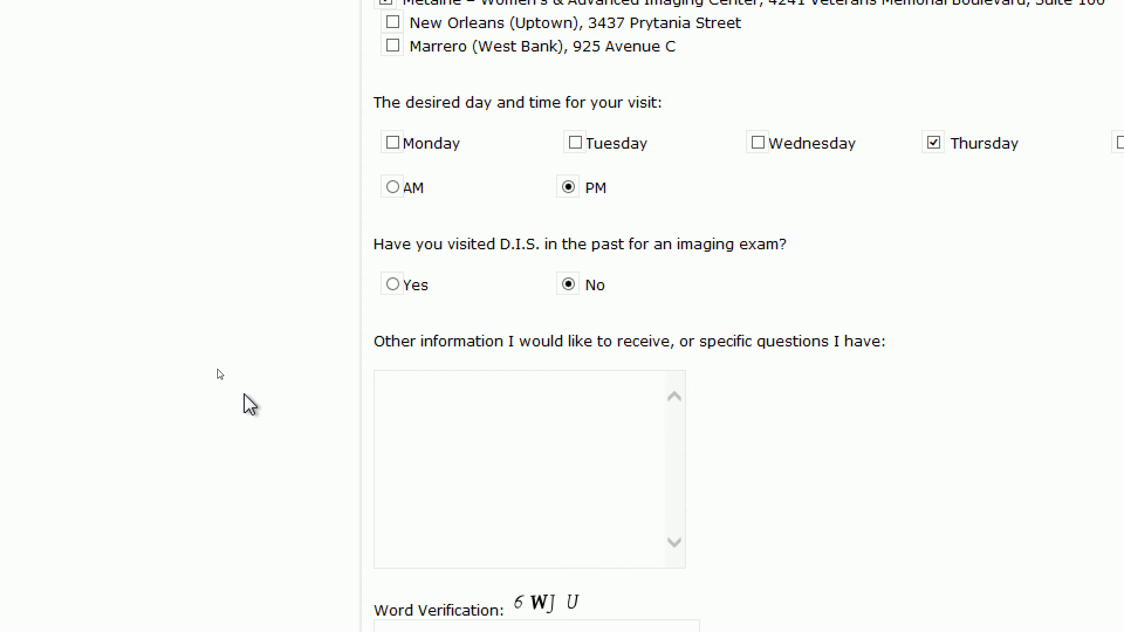
pyautogui.write('Would')
pyautogui.write(' I be able t')
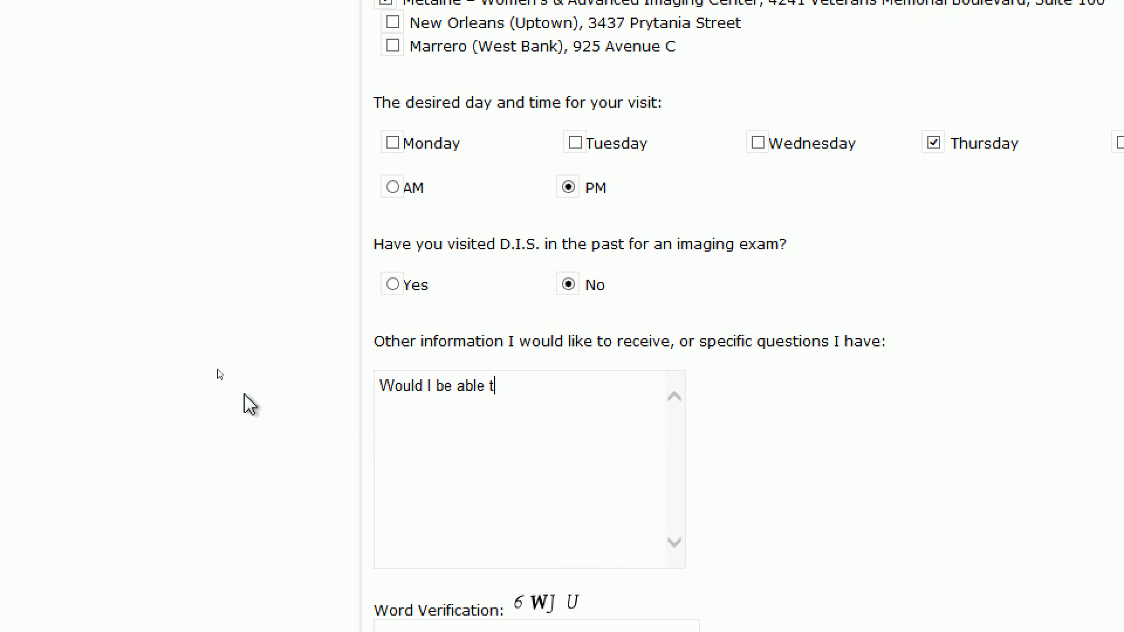
pyautogui.write('o have my CT ')
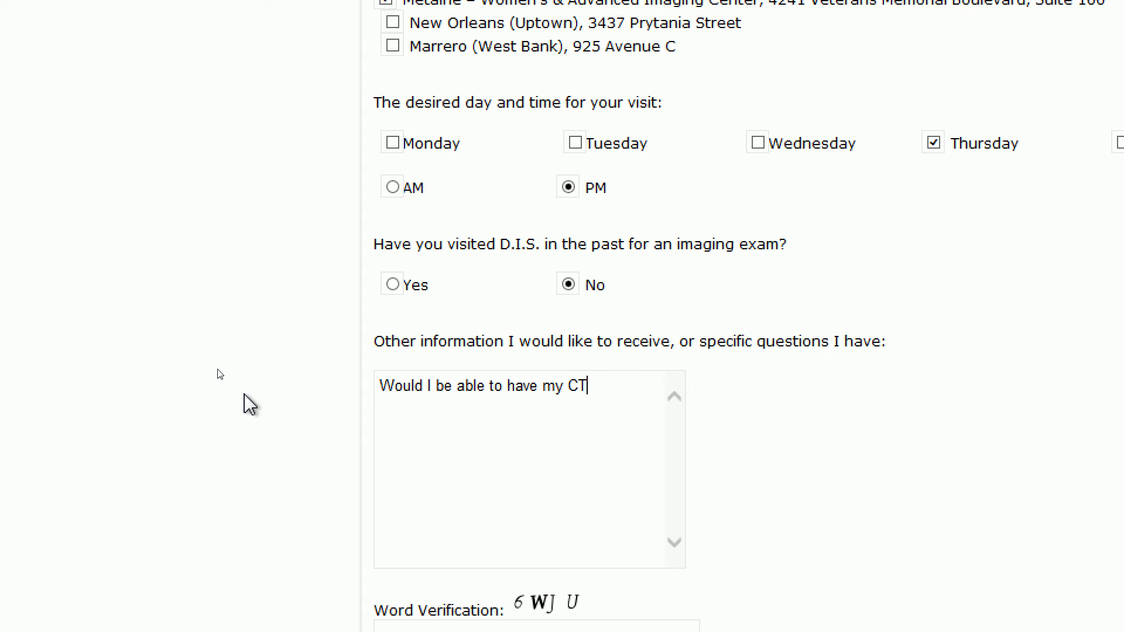
pyautogui.write('scan done ')
pyautogui.write('after 5:')
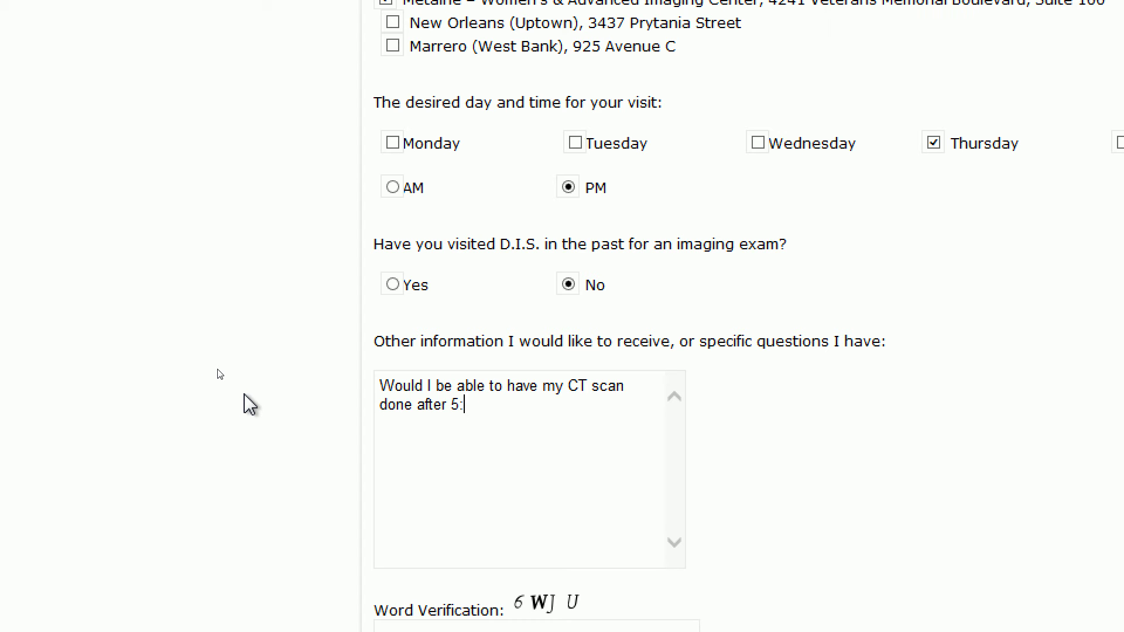
pyautogui.write('00 p.m.')
pyautogui.write('?')
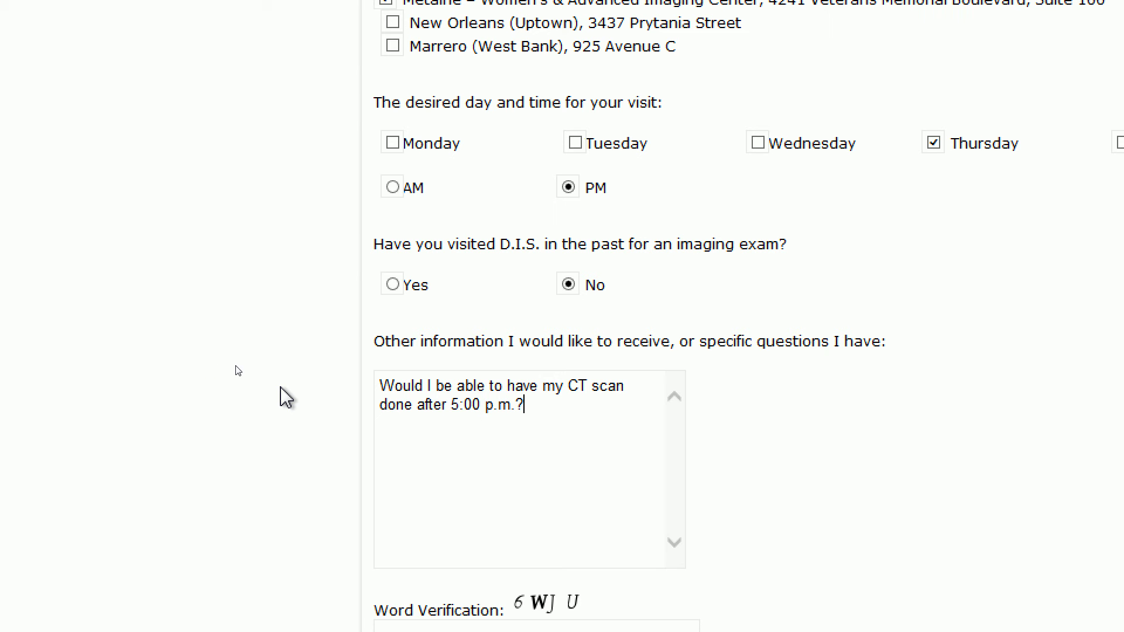
pyautogui.scroll(5, 315, 186)
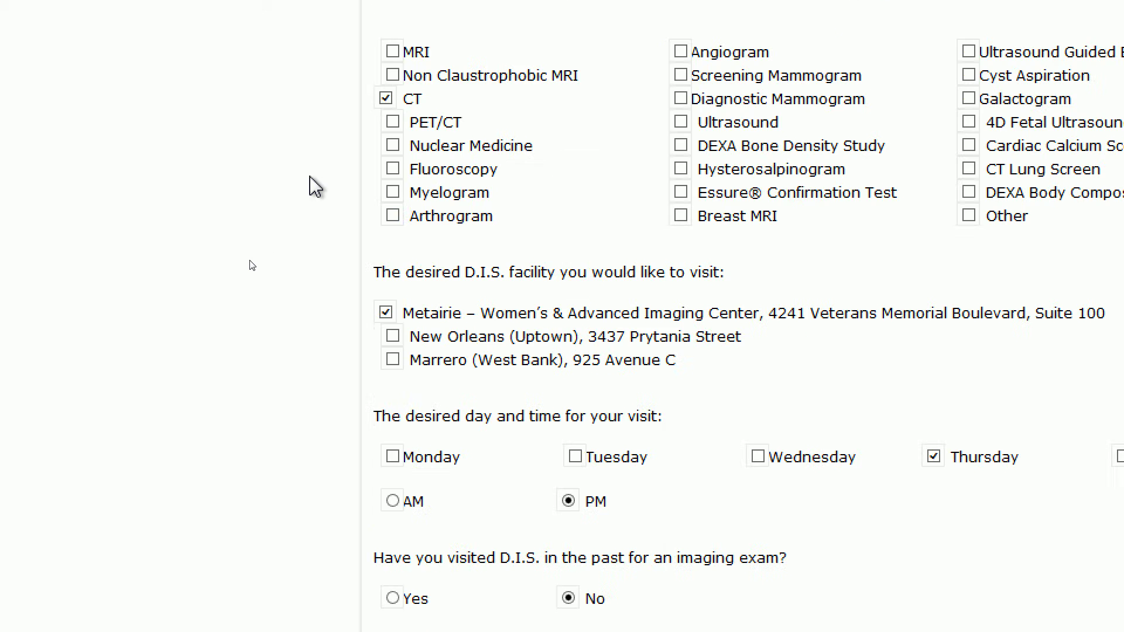
pyautogui.scroll(8, 315, 186)
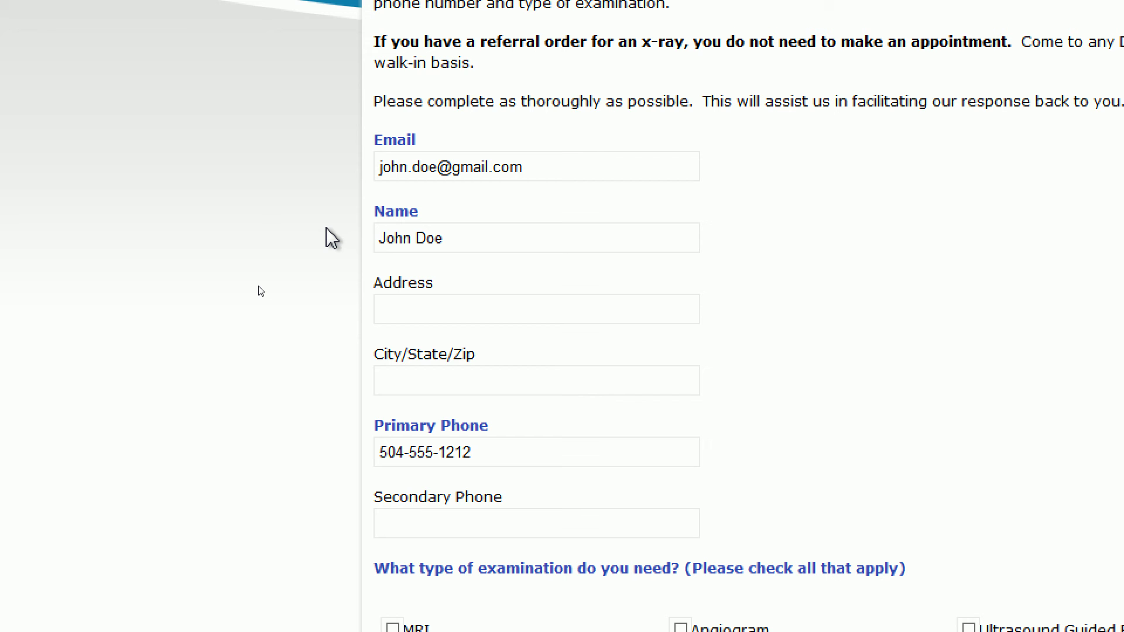
pyautogui.scroll(-3, 326, 234)
pyautogui.scroll(-2, 326, 240)
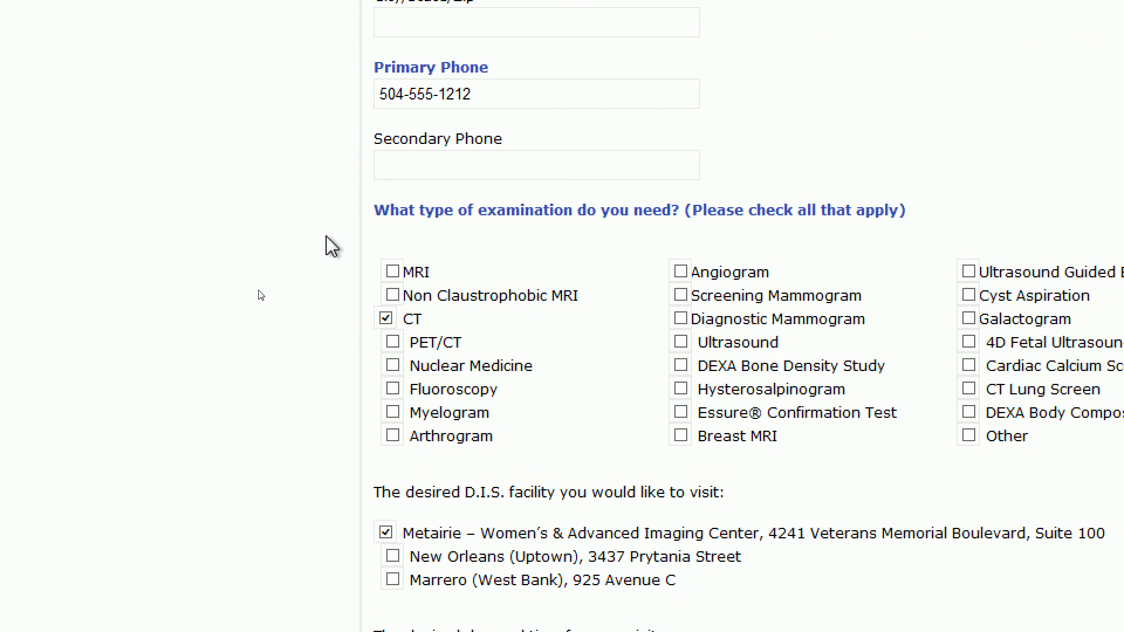
pyautogui.scroll(-3, 421, 222)
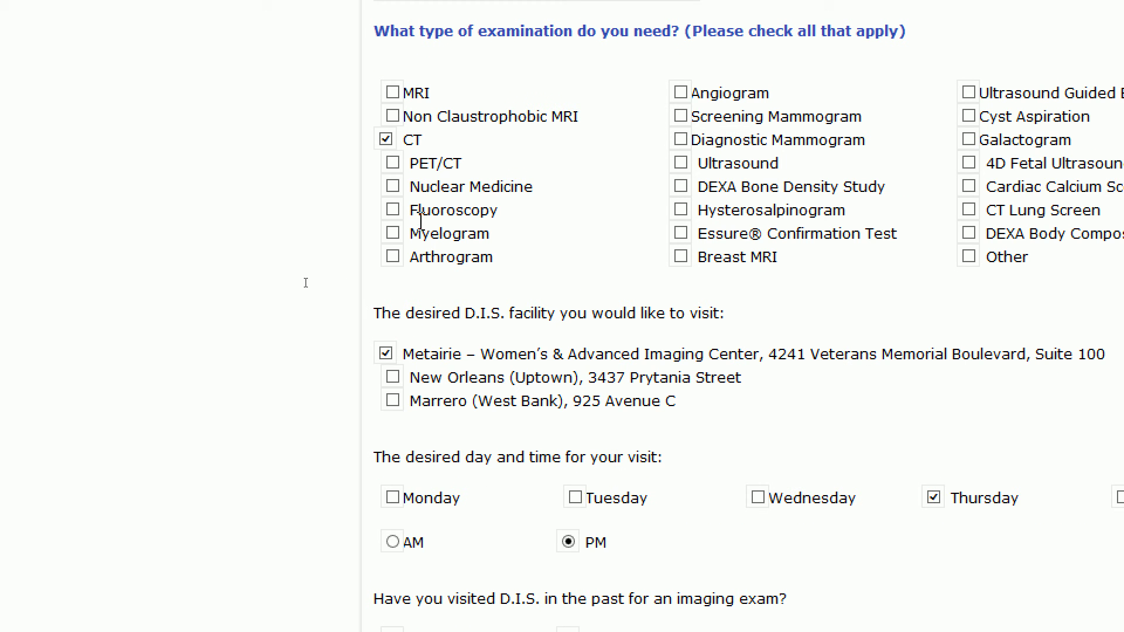
pyautogui.scroll(-1, 352, 253)
pyautogui.scroll(-5, 351, 252)
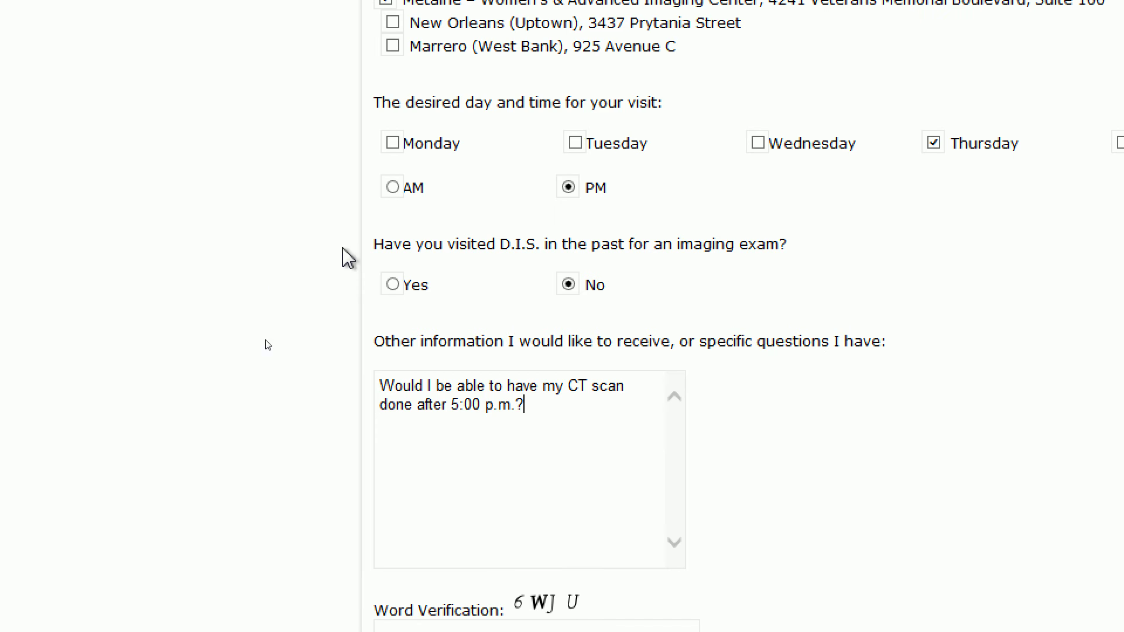
pyautogui.scroll(-2, 346, 252)
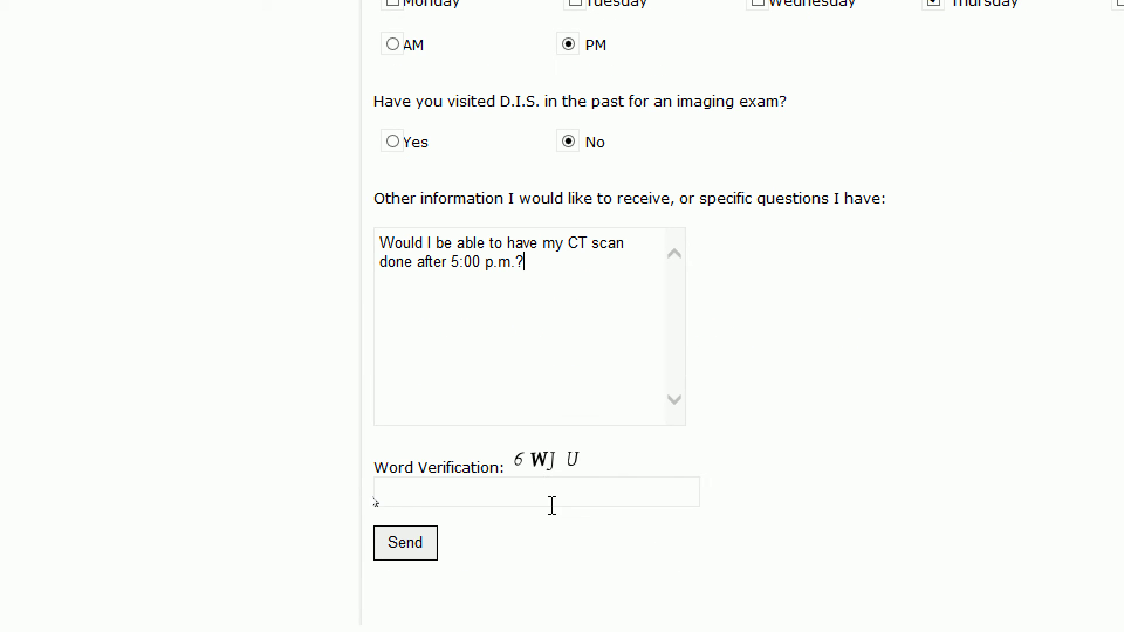
pyautogui.click(561, 488)
pyautogui.scroll(-3, 568, 511)
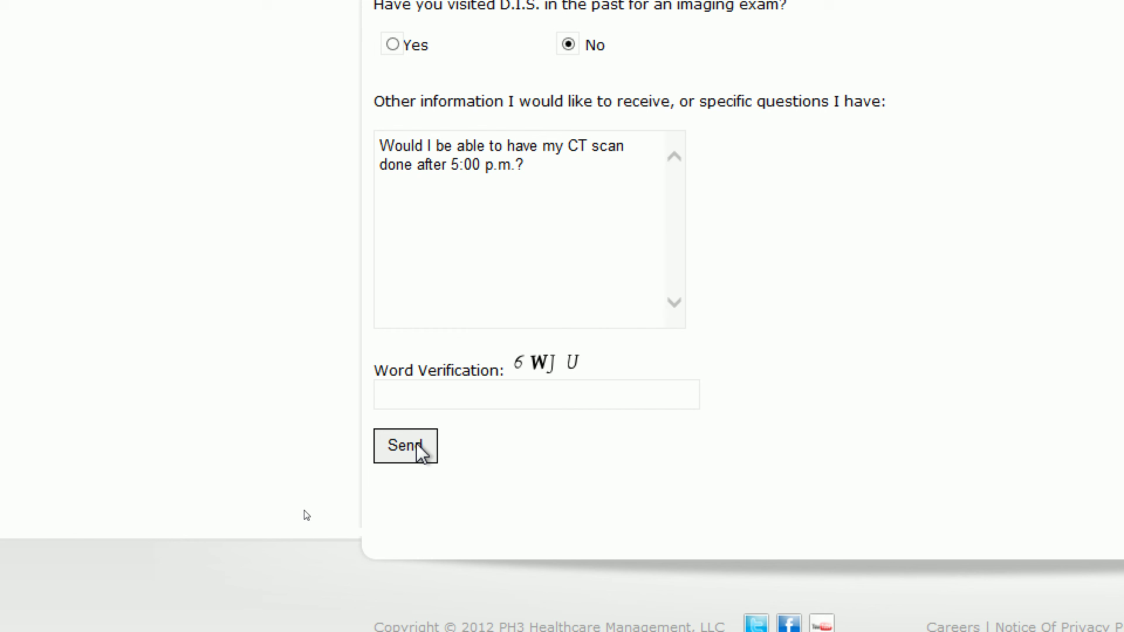
pyautogui.scroll(7, 829, 267)
pyautogui.scroll(5, 828, 267)
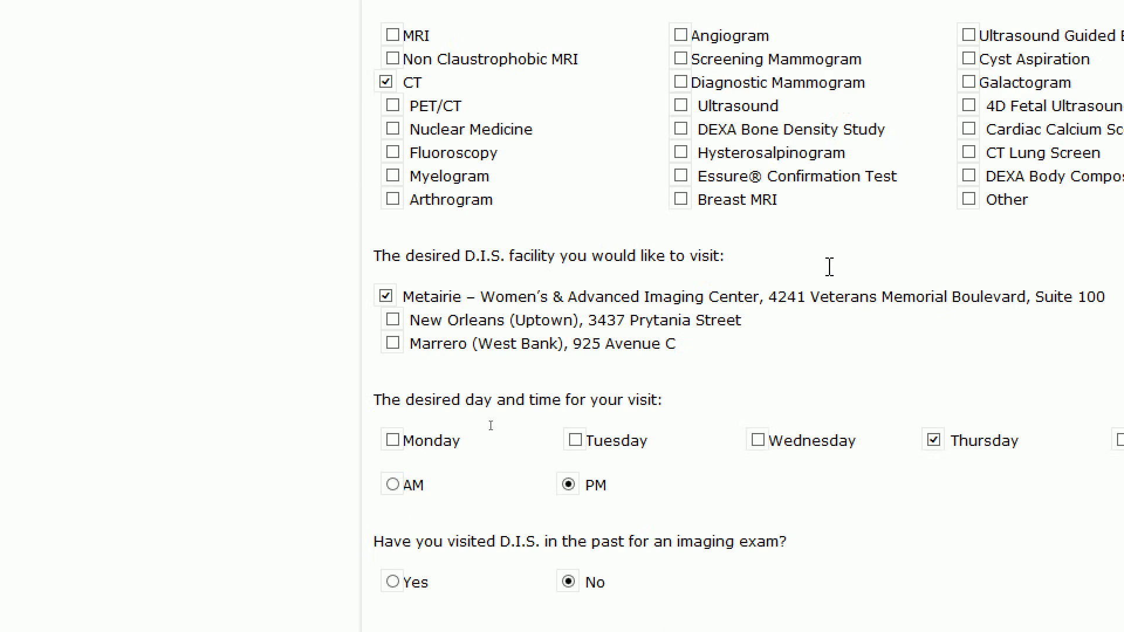
pyautogui.scroll(7, 771, 267)
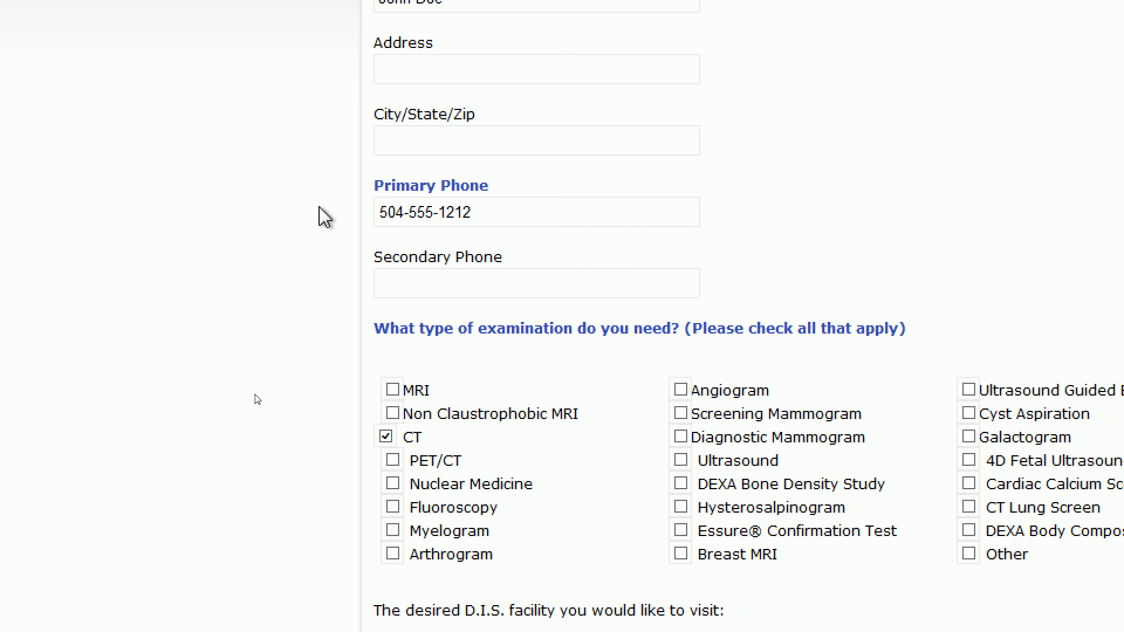
pyautogui.scroll(3, 276, 269)
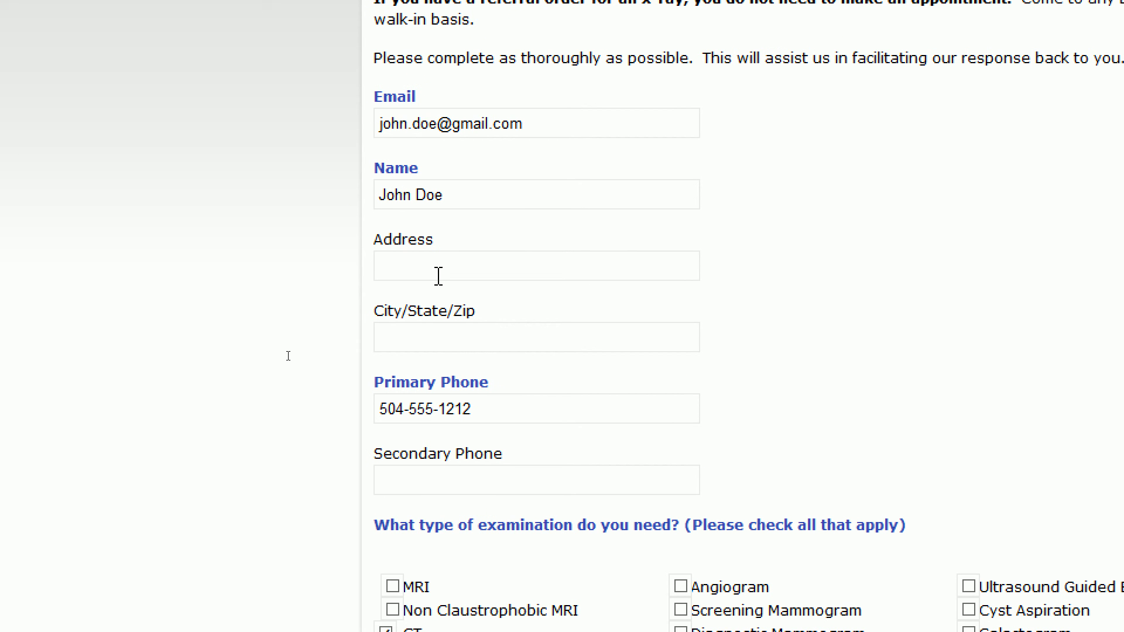
pyautogui.scroll(-6, 746, 433)
pyautogui.scroll(-8, 745, 438)
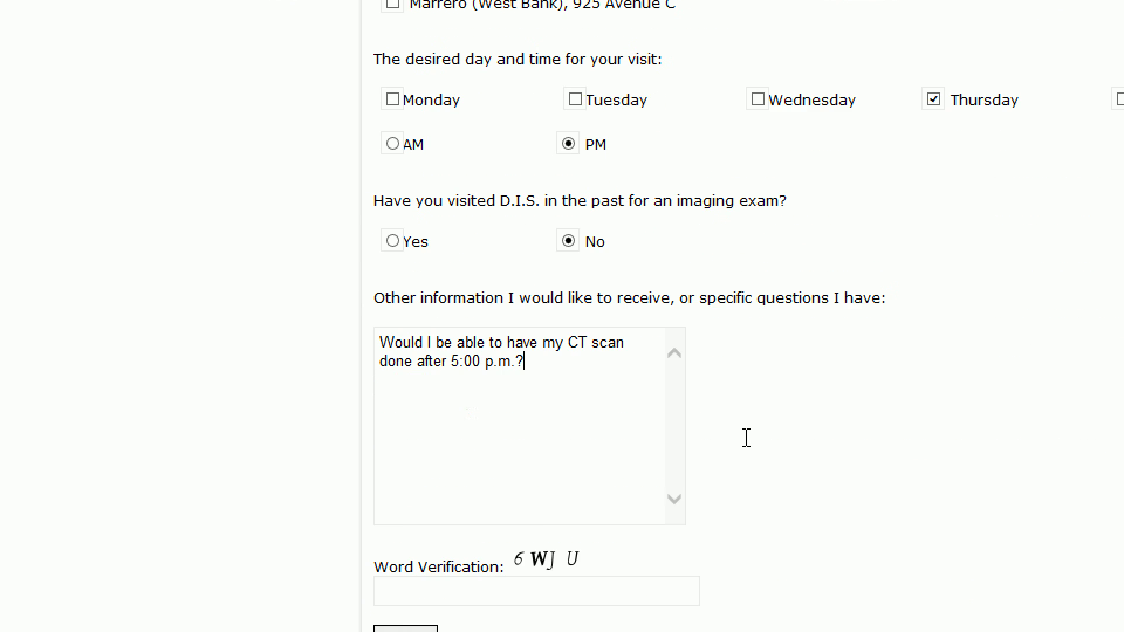
pyautogui.scroll(-1, 635, 530)
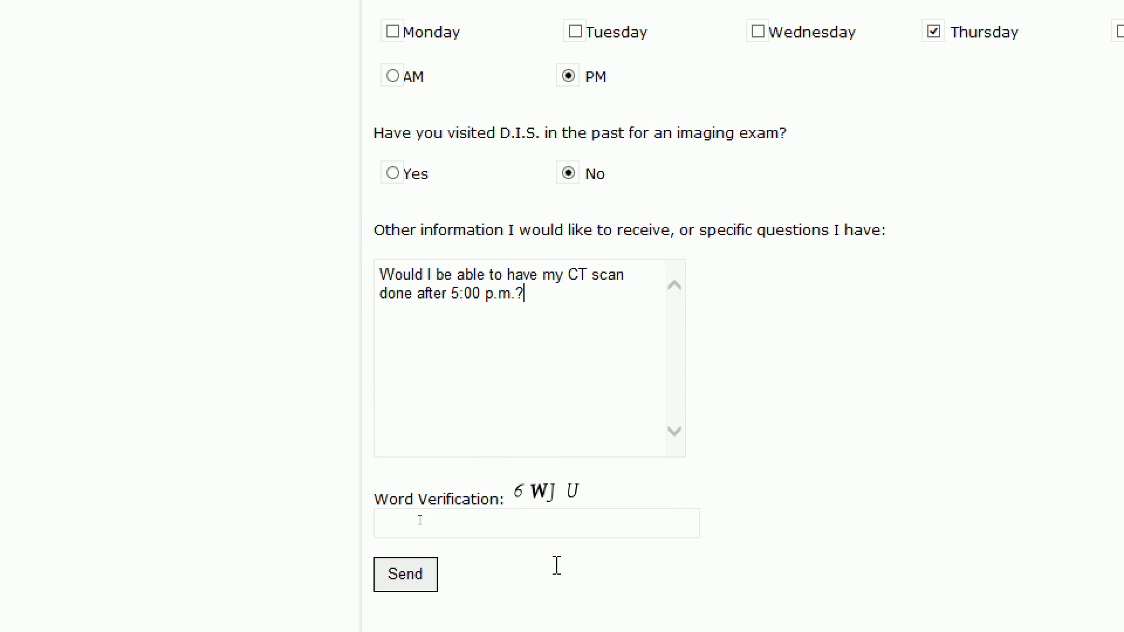
pyautogui.scroll(-1, 557, 565)
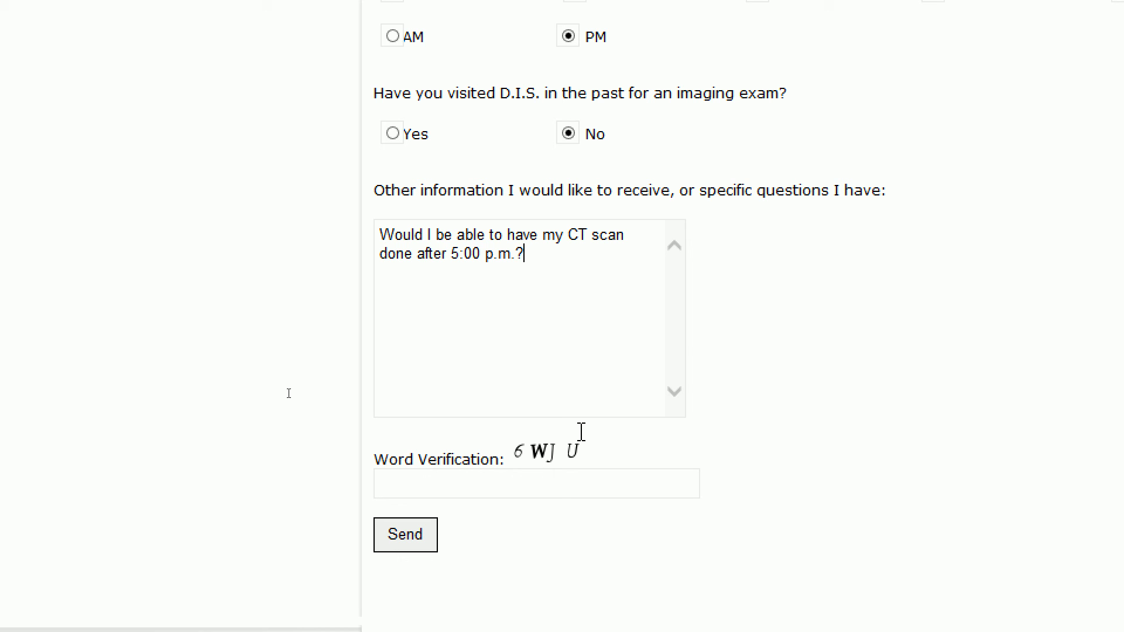
pyautogui.scroll(10, 894, 275)
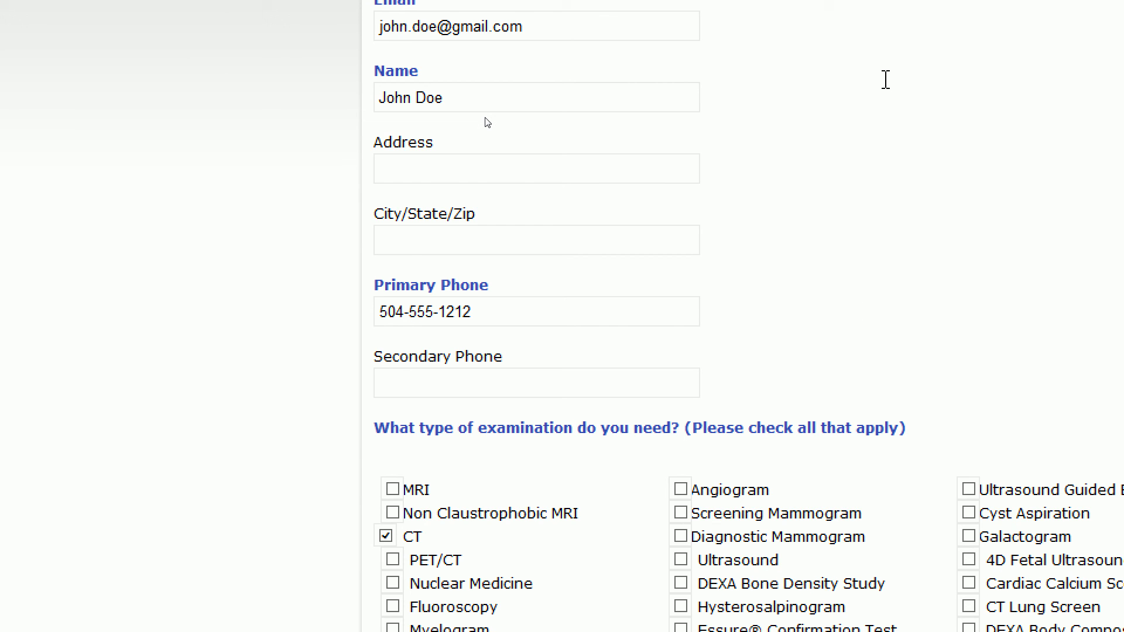
pyautogui.scroll(7, 881, 80)
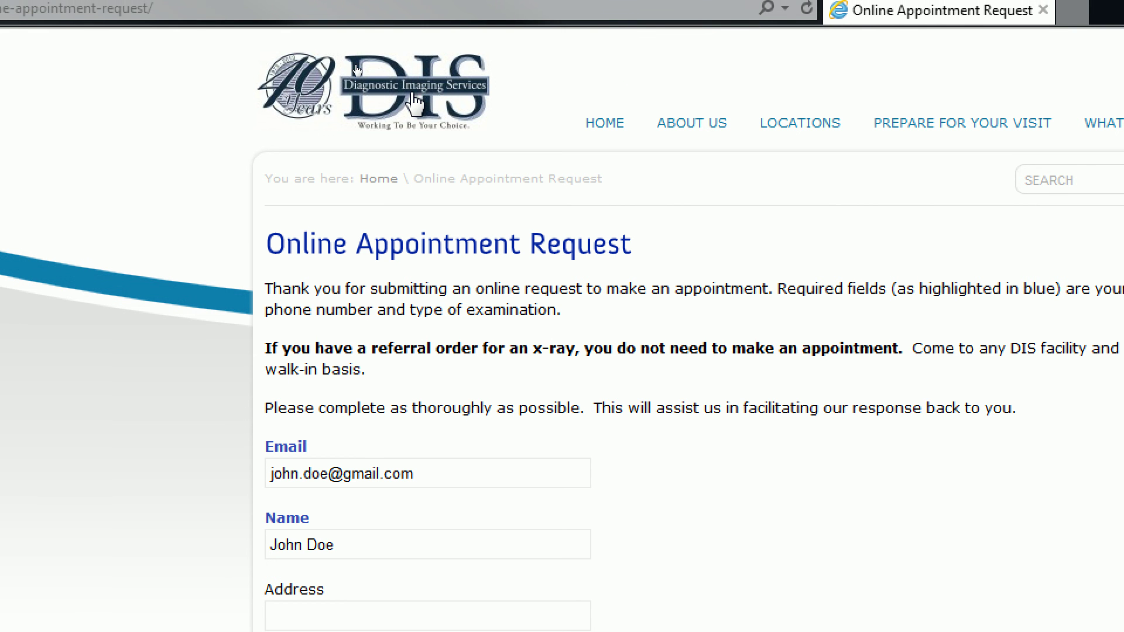
# - Use the DIS logo to return to the disnola.com home page
pyautogui.click(414, 94)
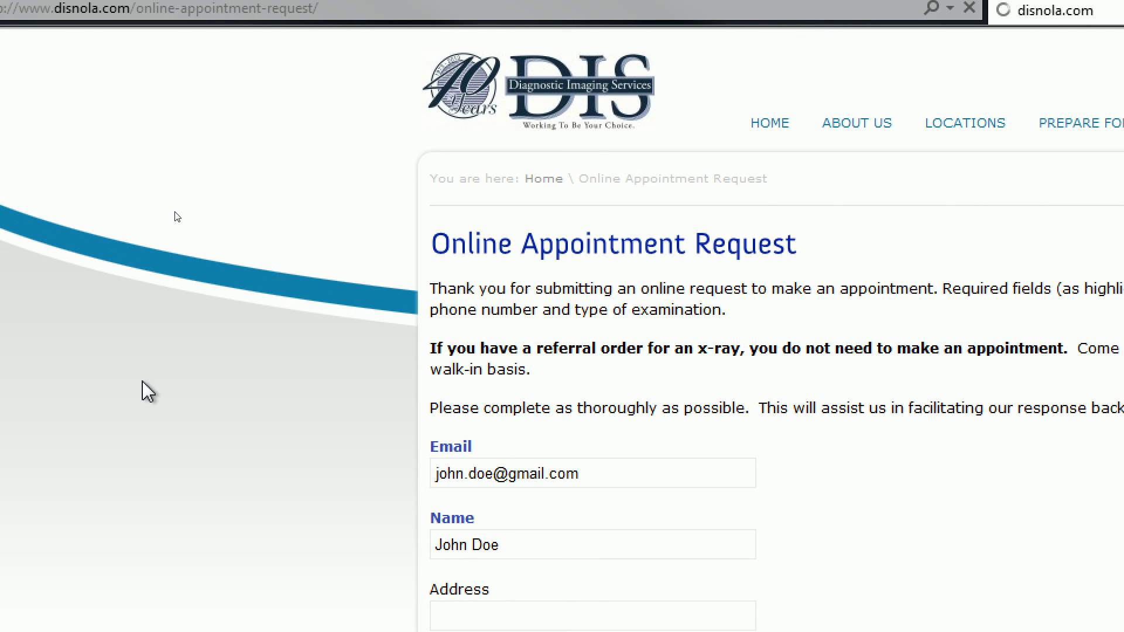